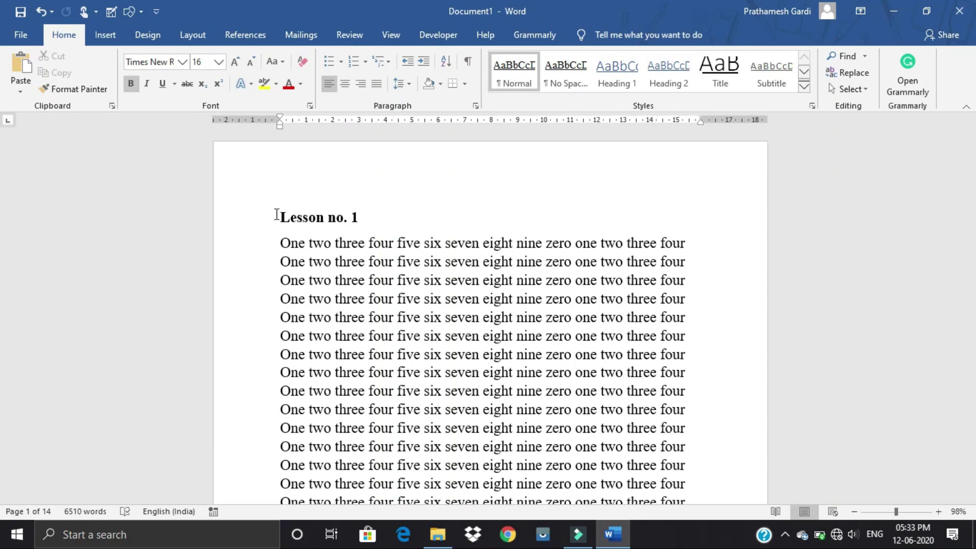
Look through the lesson pages from Lesson no. 1 down to the Lesson no. 10 heading.
scroll(384, 344, "down", 3)
scroll(383, 345, "down", 5)
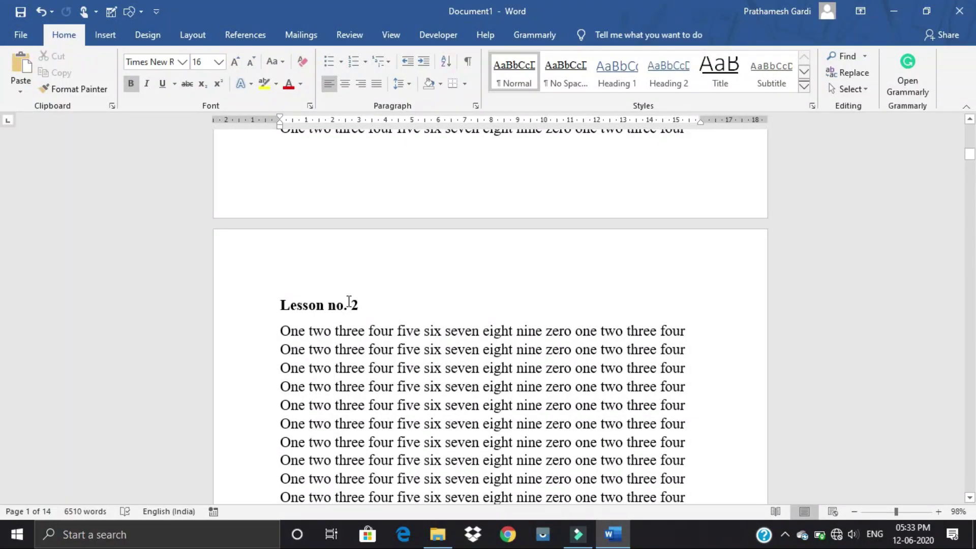
scroll(688, 251, "down", 4)
scroll(734, 218, "down", 5)
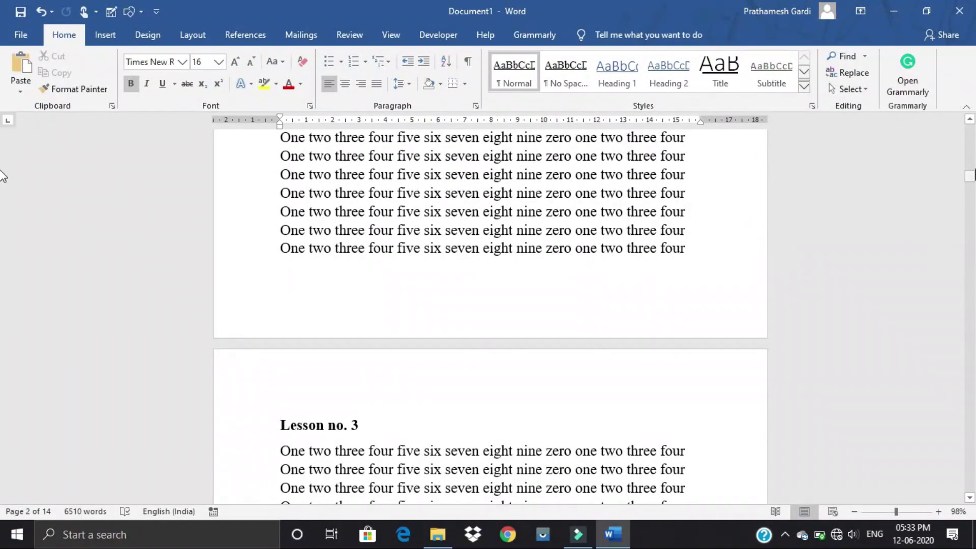
scroll(525, 366, "down", 10)
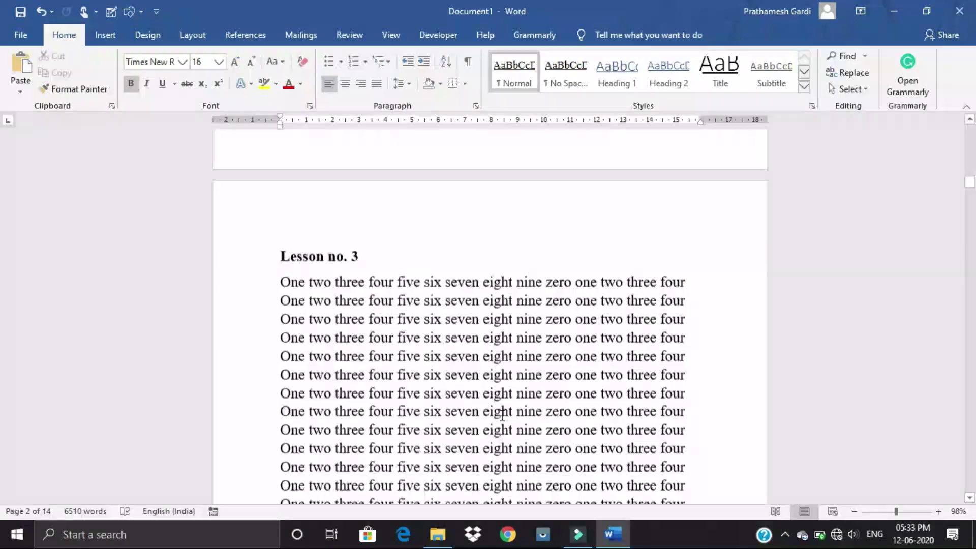
scroll(497, 416, "down", 10)
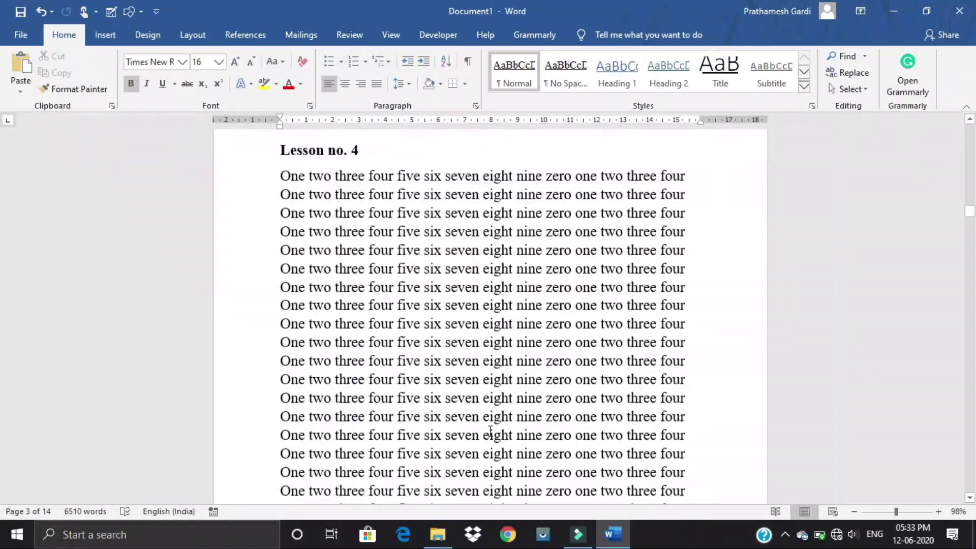
scroll(502, 431, "down", 15)
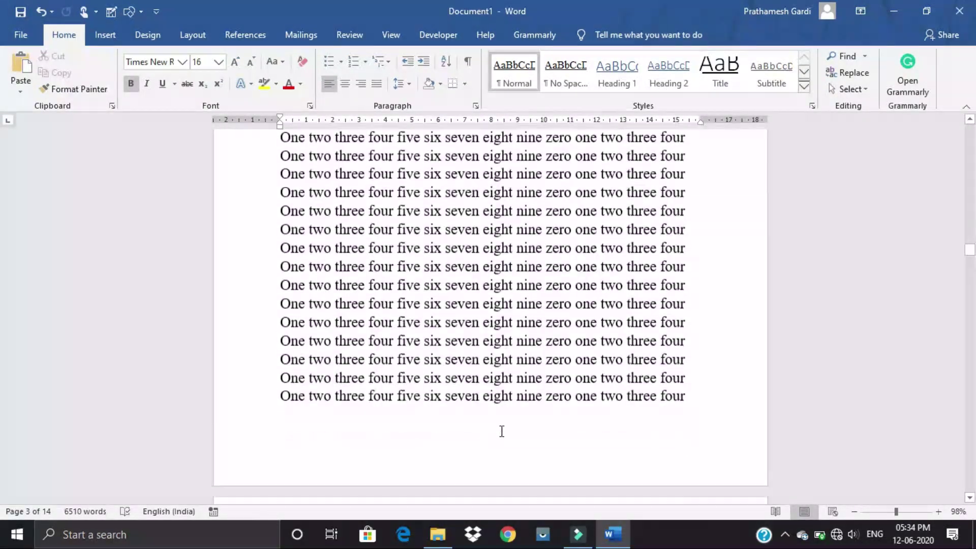
scroll(503, 433, "down", 20)
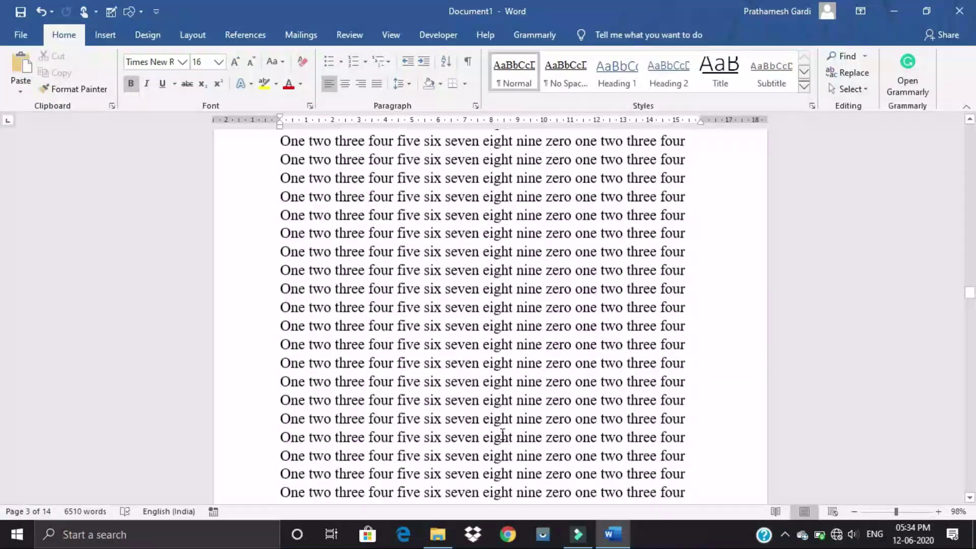
scroll(502, 433, "down", 20)
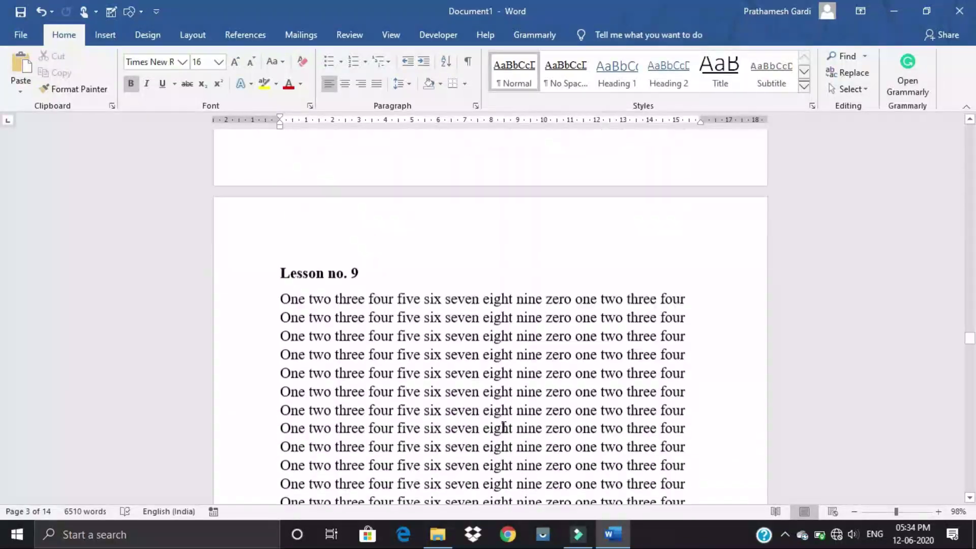
scroll(494, 419, "down", 4)
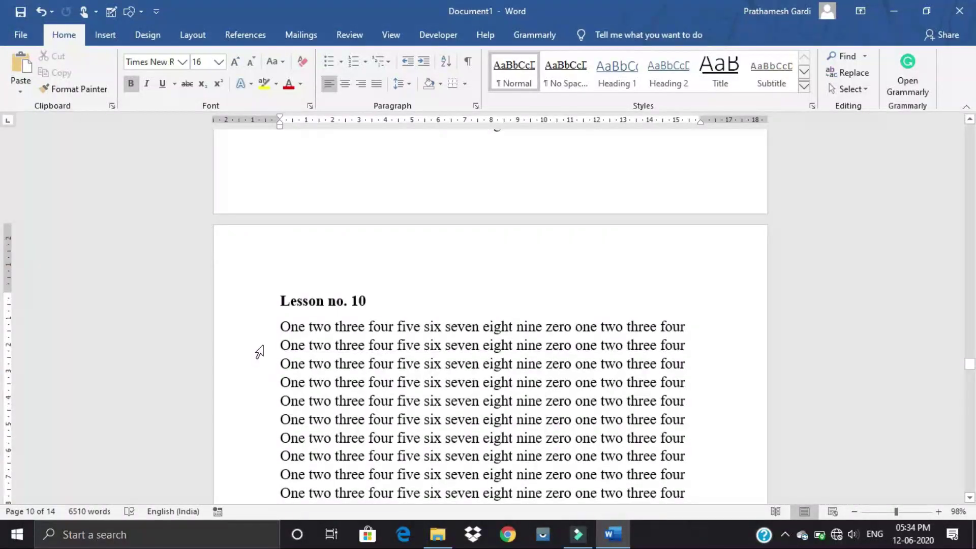
scroll(277, 343, "down", 1)
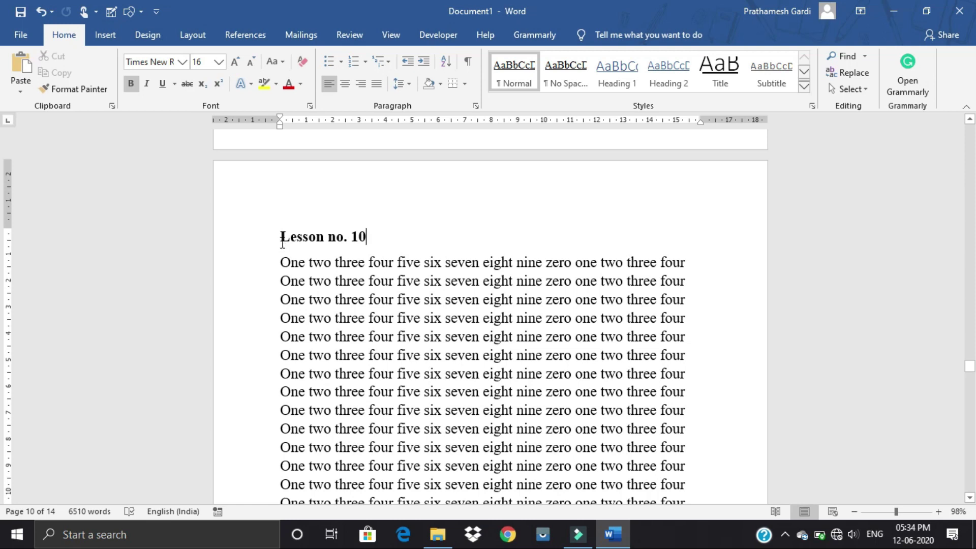
Add a bookmark named abc to the "Lesson no. 10" heading.
left_click_drag(281, 237, 366, 235)
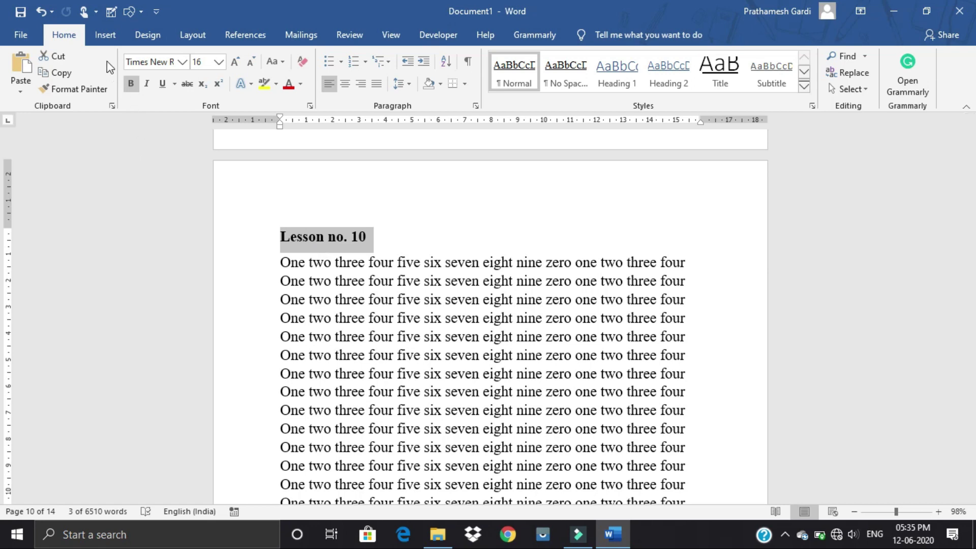
left_click(105, 35)
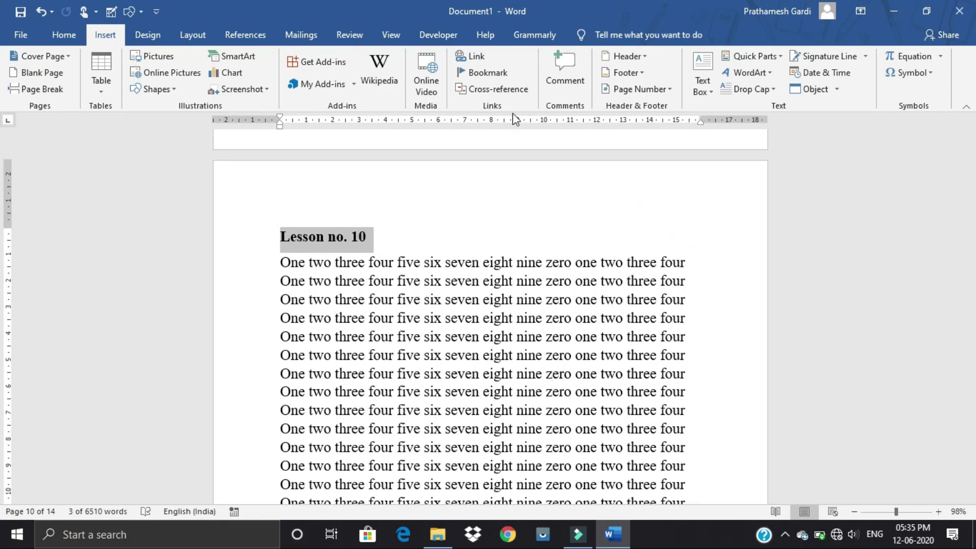
left_click(483, 79)
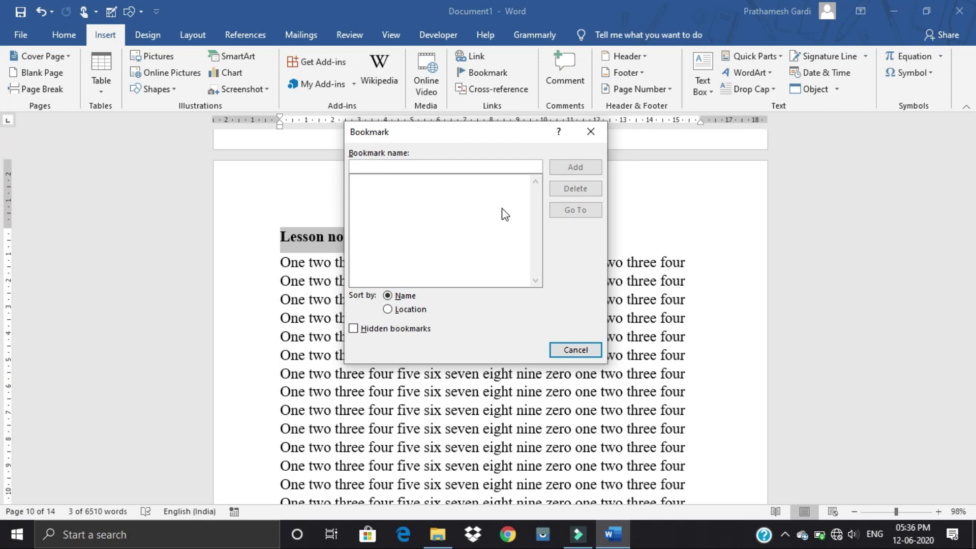
left_click(497, 166)
type("abc")
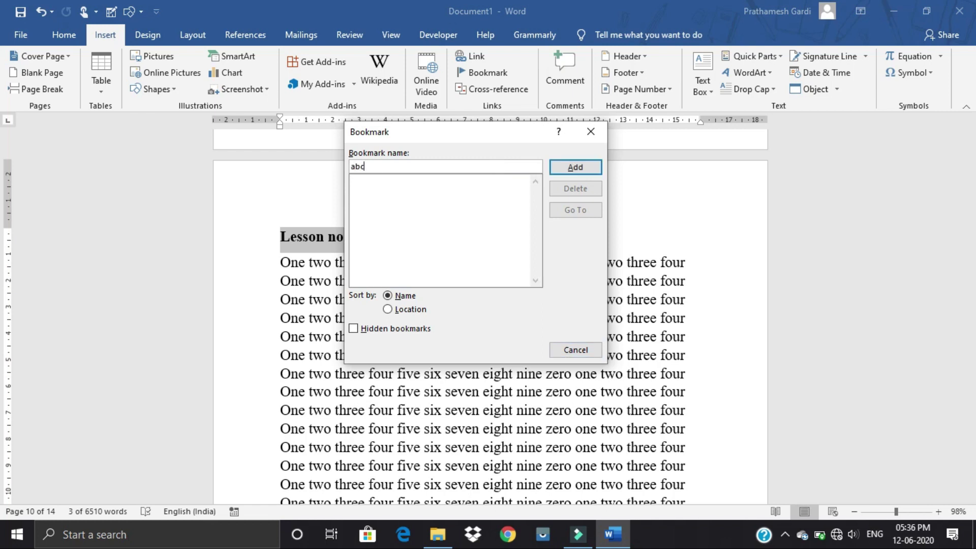
left_click(566, 170)
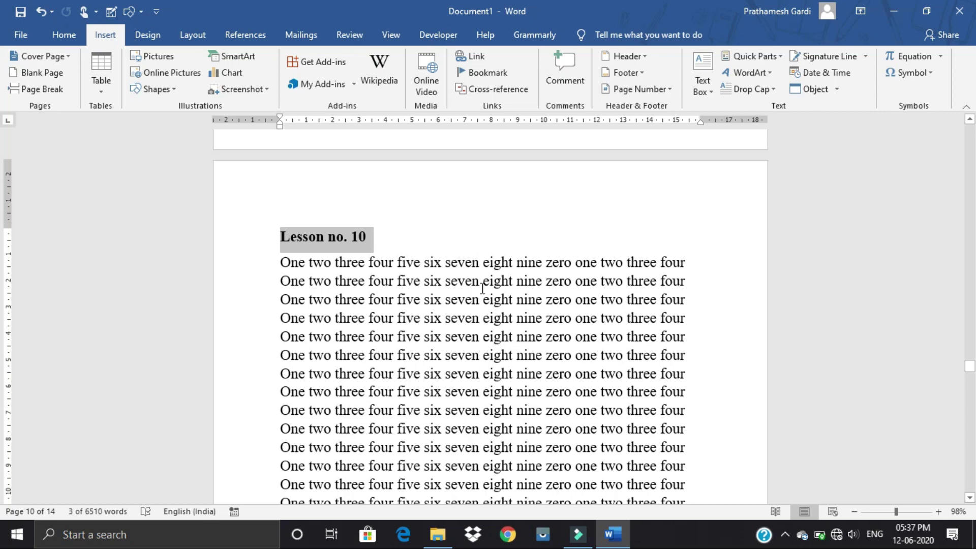
Add a second bookmark named deg to the "Lesson no. 11" heading.
scroll(485, 284, "down", 15)
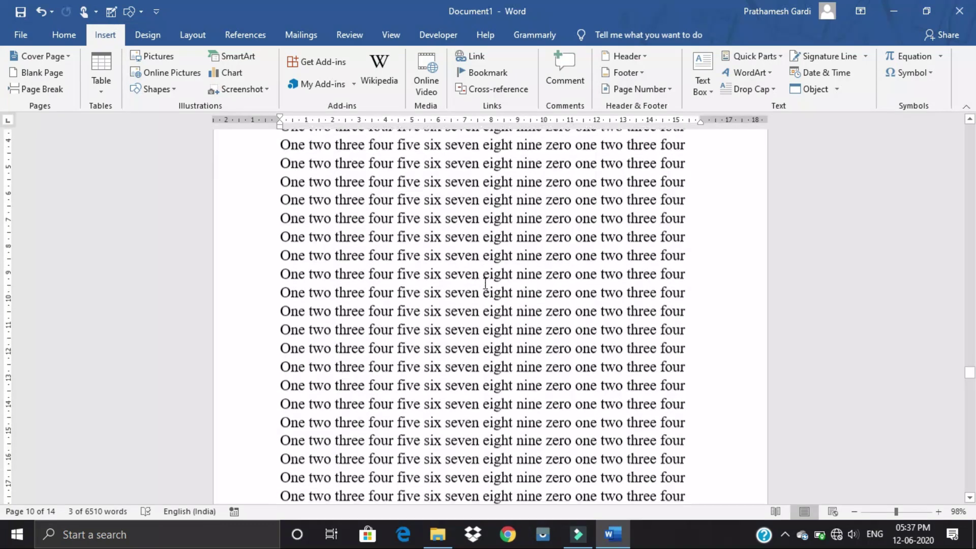
scroll(496, 270, "down", 1)
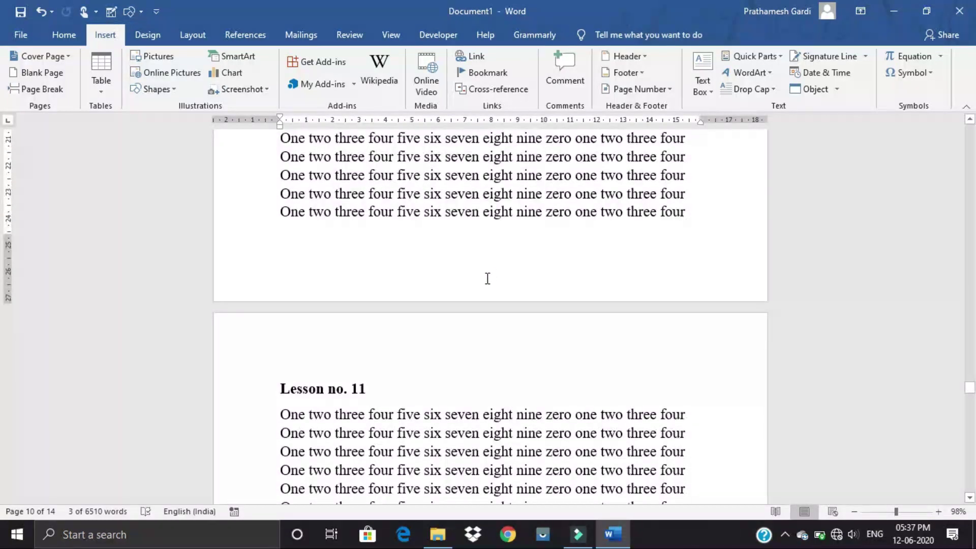
scroll(407, 310, "down", 2)
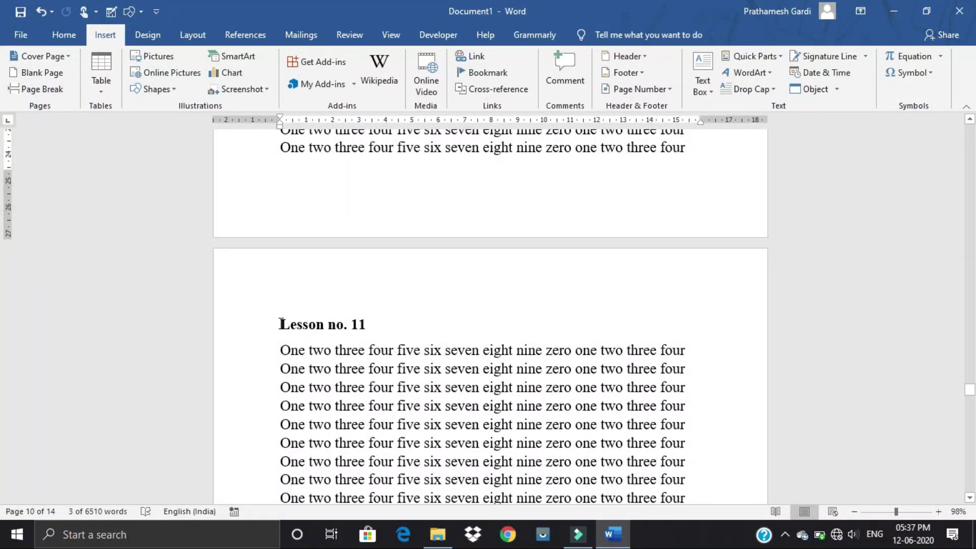
left_click_drag(281, 323, 373, 327)
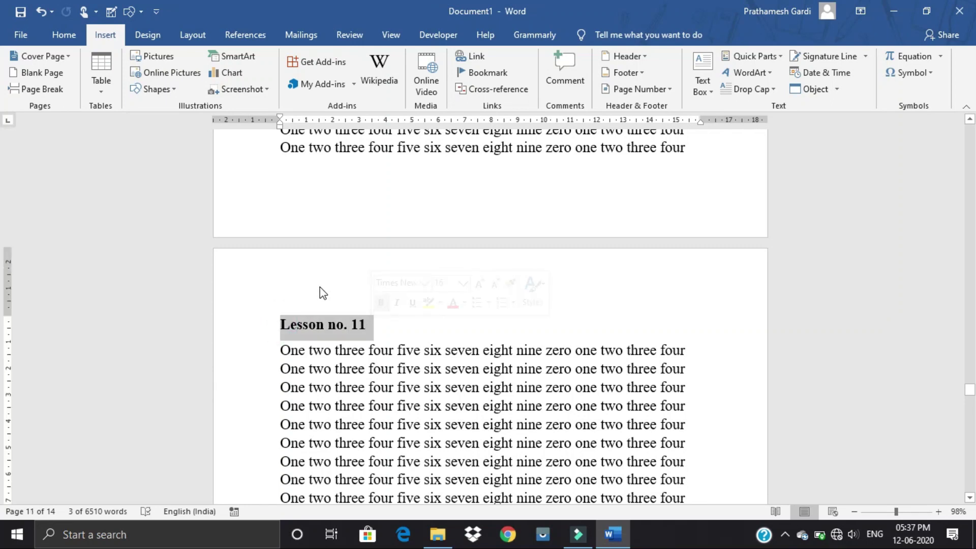
key("alt")
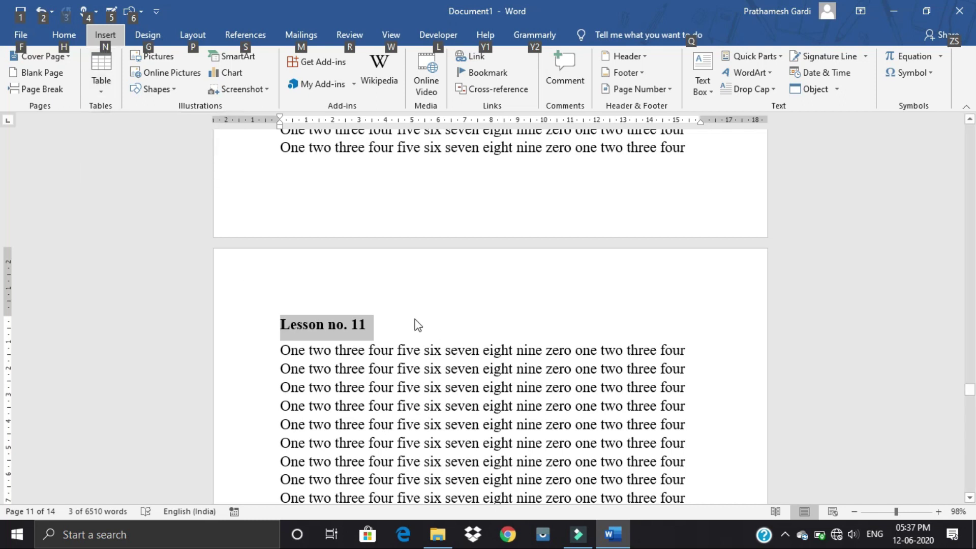
key("n")
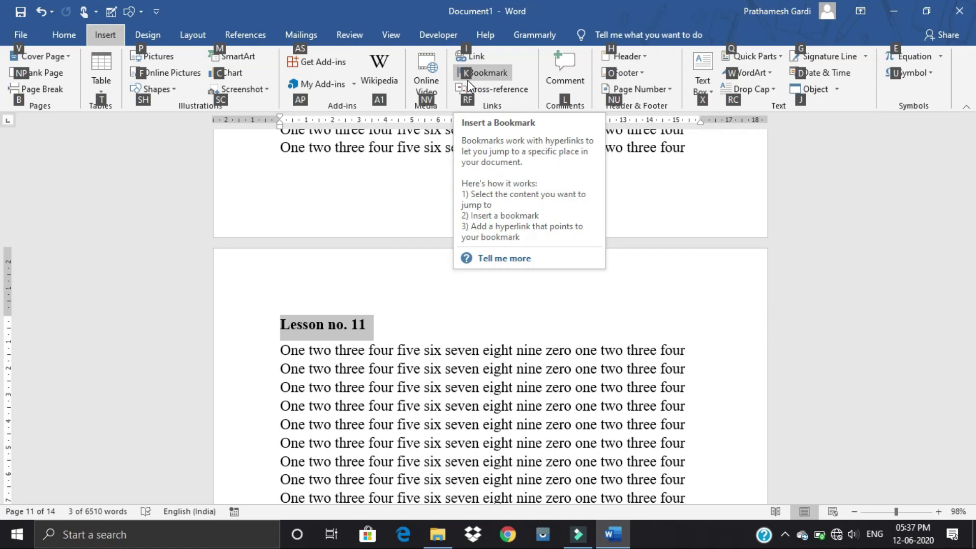
key("k")
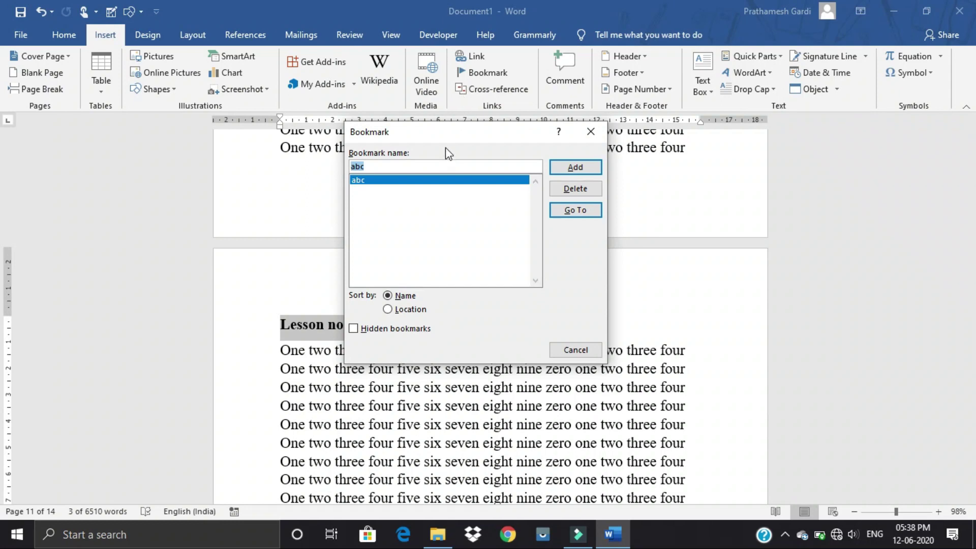
double_click(399, 162)
type("deg")
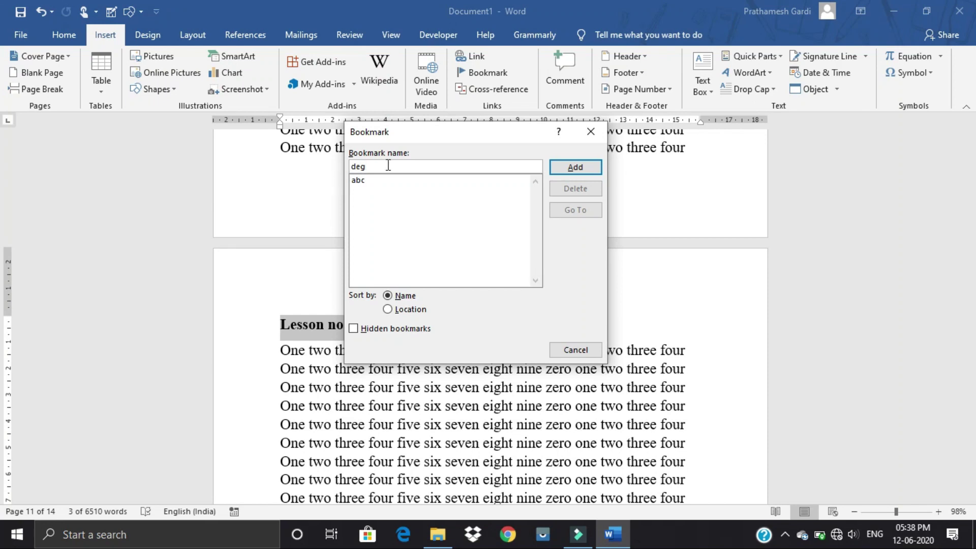
left_click(562, 169)
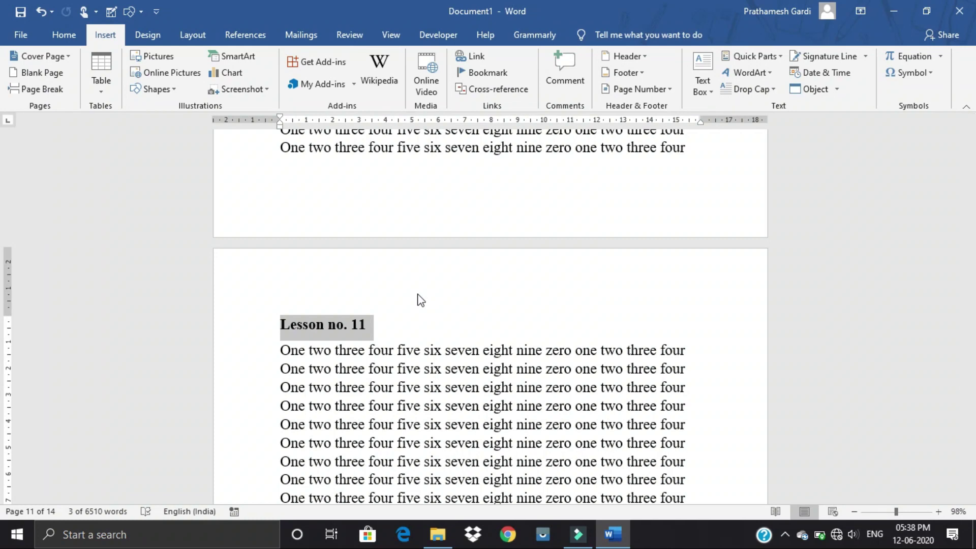
Go to the bookmark abc from the Bookmark dialog.
key("alt")
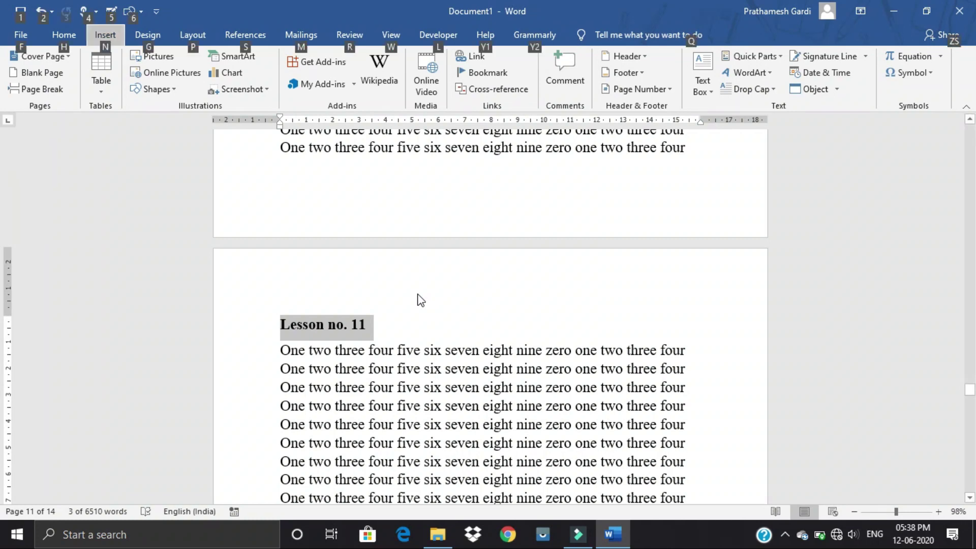
key("n")
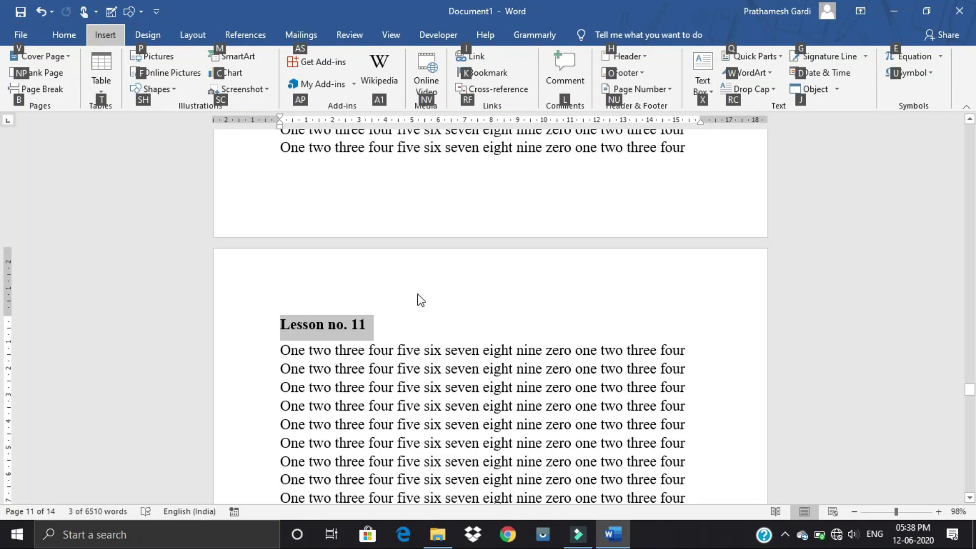
key("k")
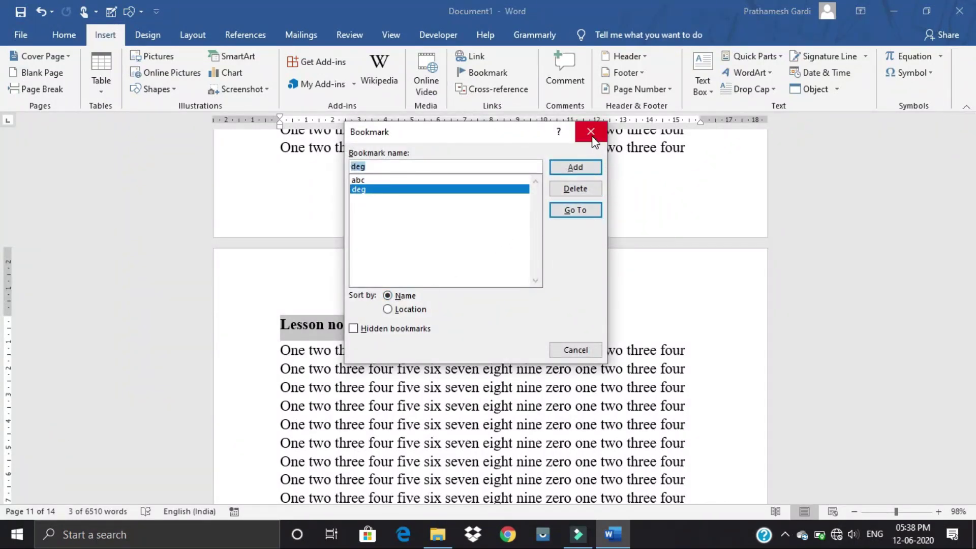
left_click(445, 179)
left_click(576, 210)
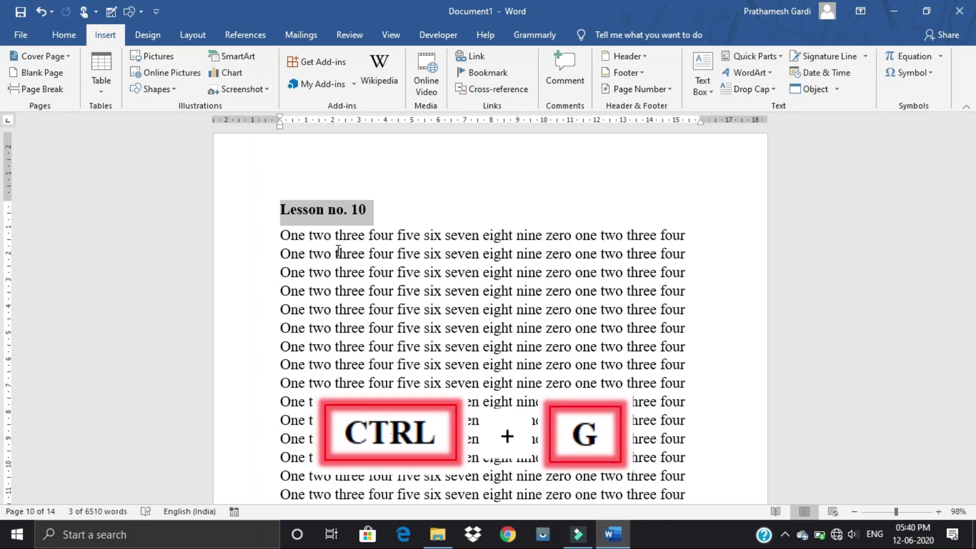
Jump to the bookmark deg with the Go To command of Find and Replace and close the dialog.
key("ctrl+g")
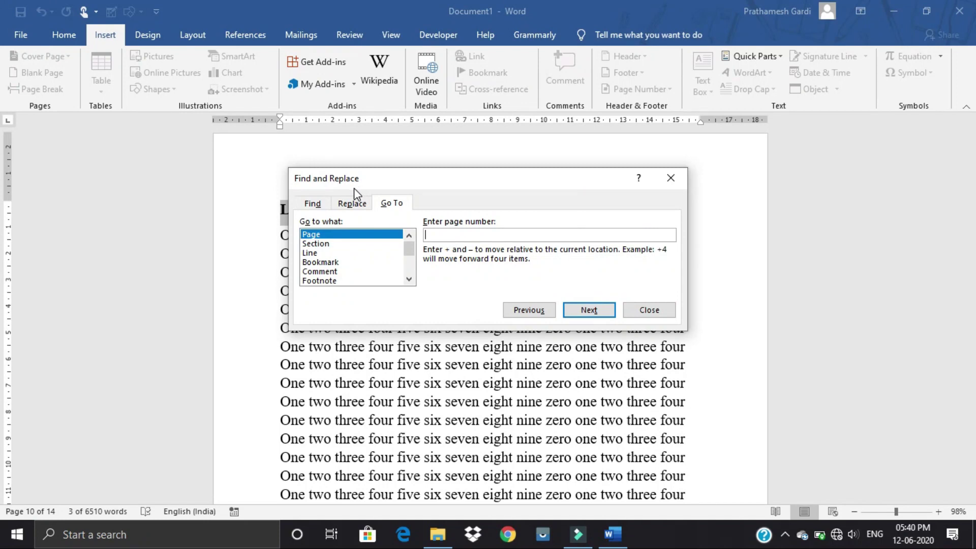
left_click(332, 262)
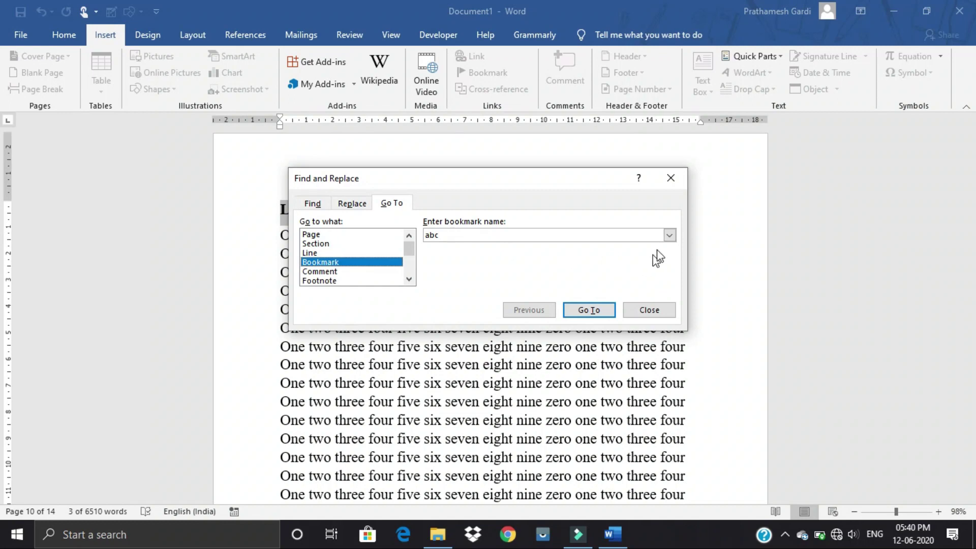
left_click(669, 236)
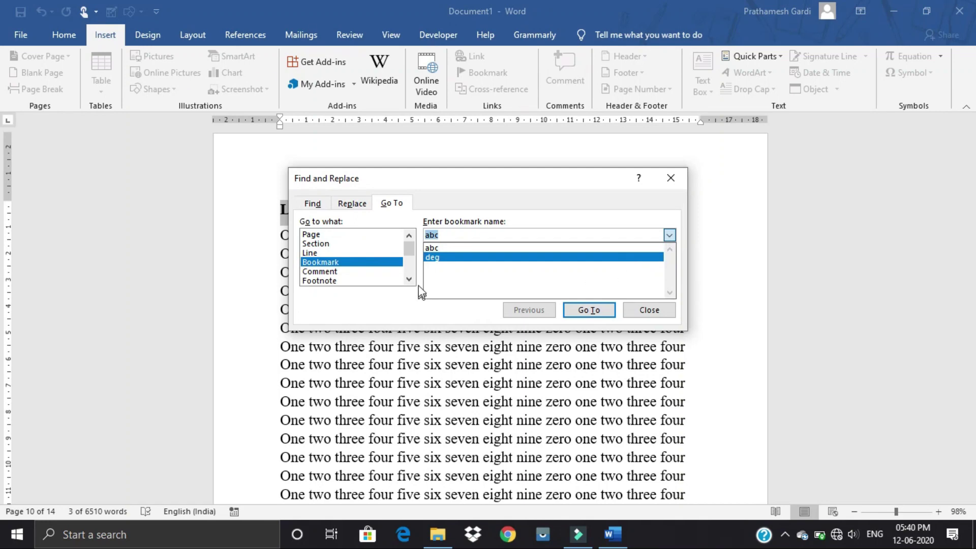
left_click(454, 258)
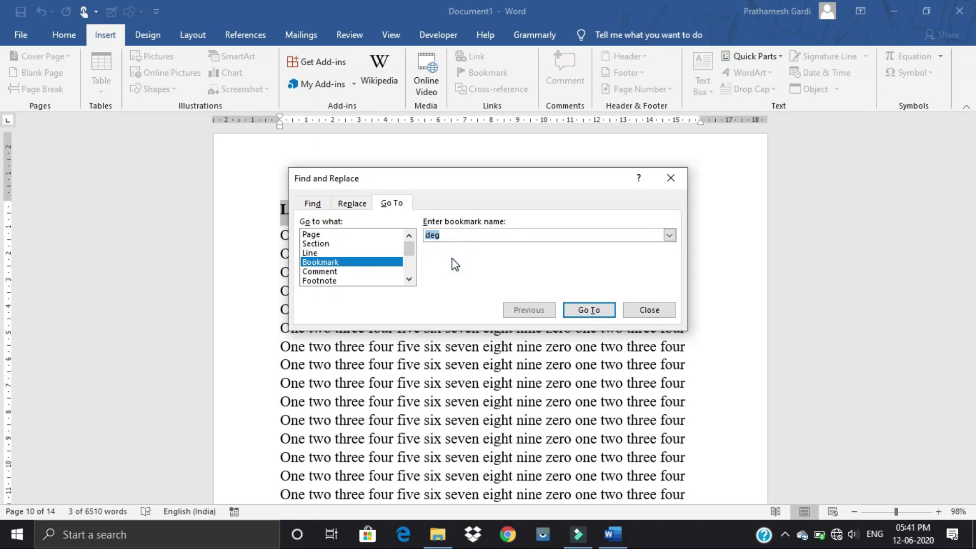
left_click(587, 311)
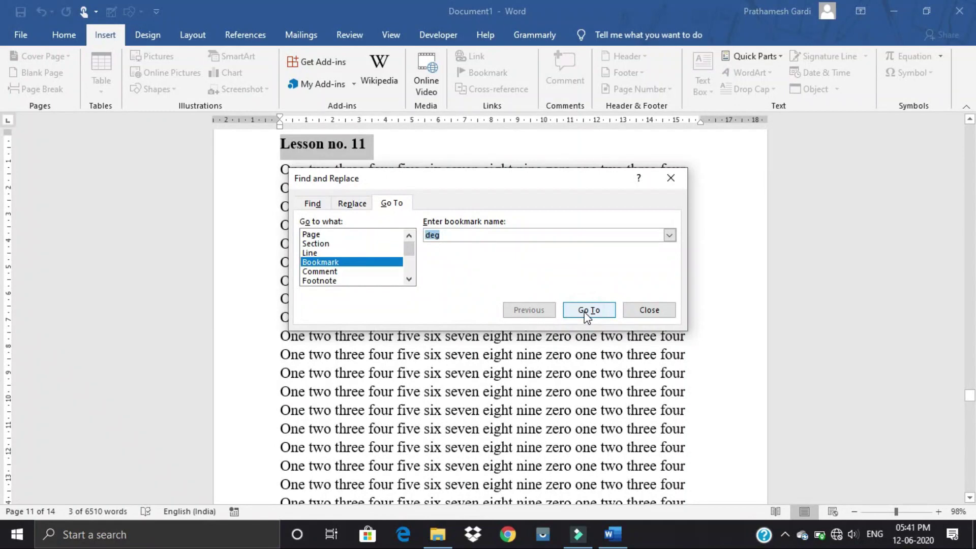
left_click(672, 179)
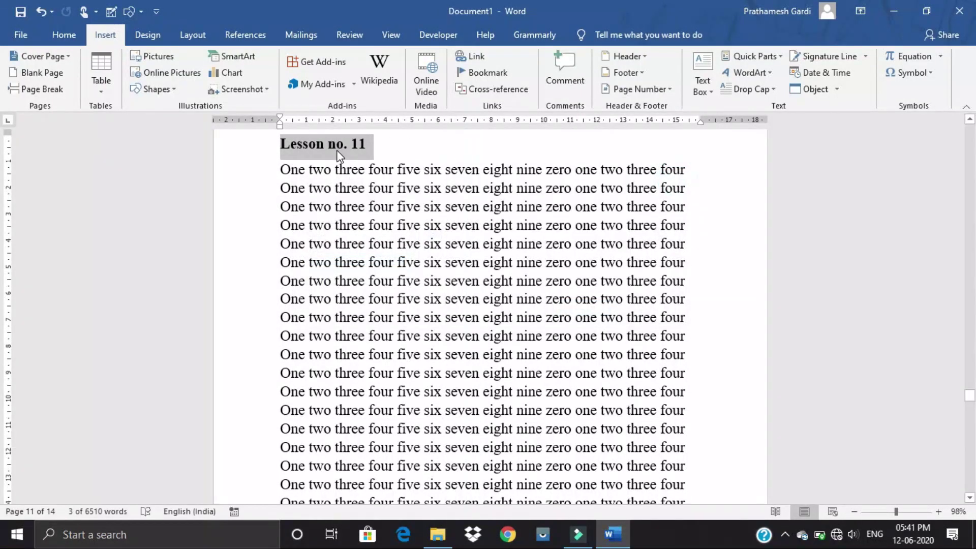